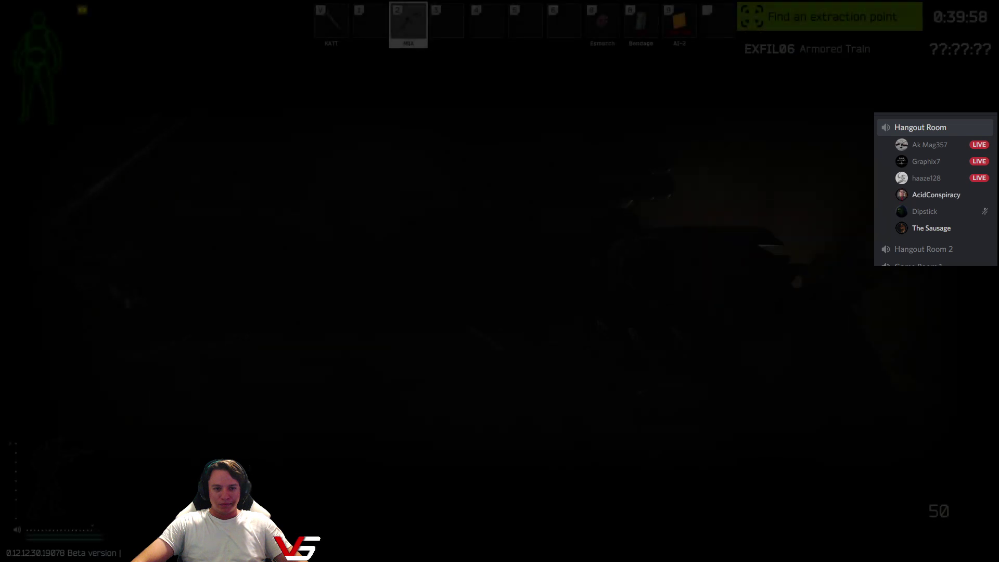
key(w)
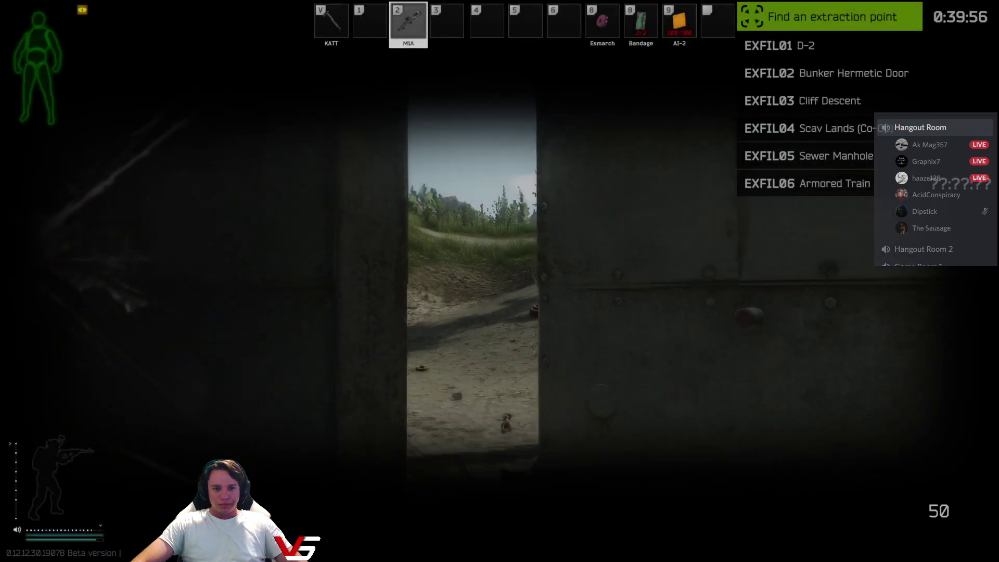
key(w)
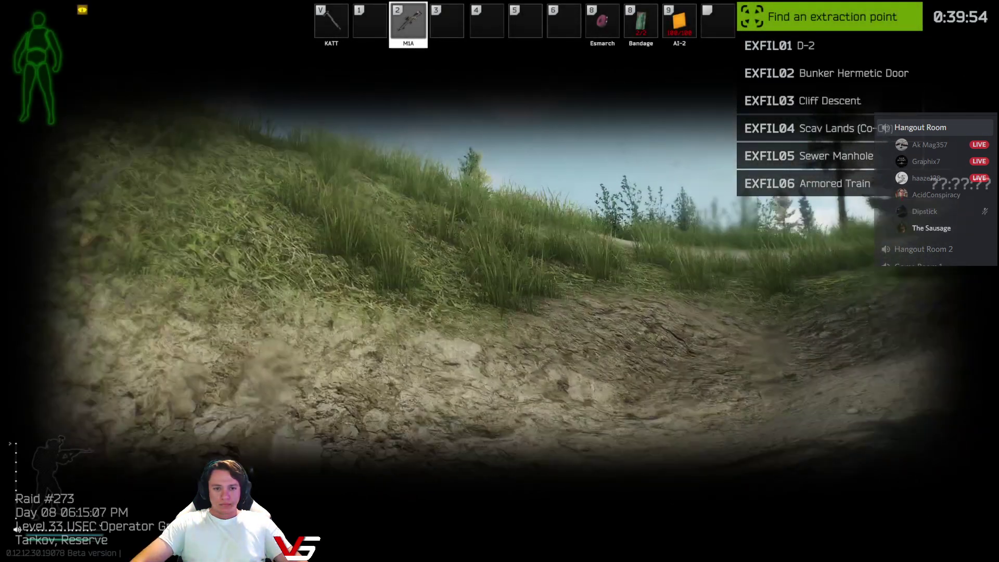
key(w)
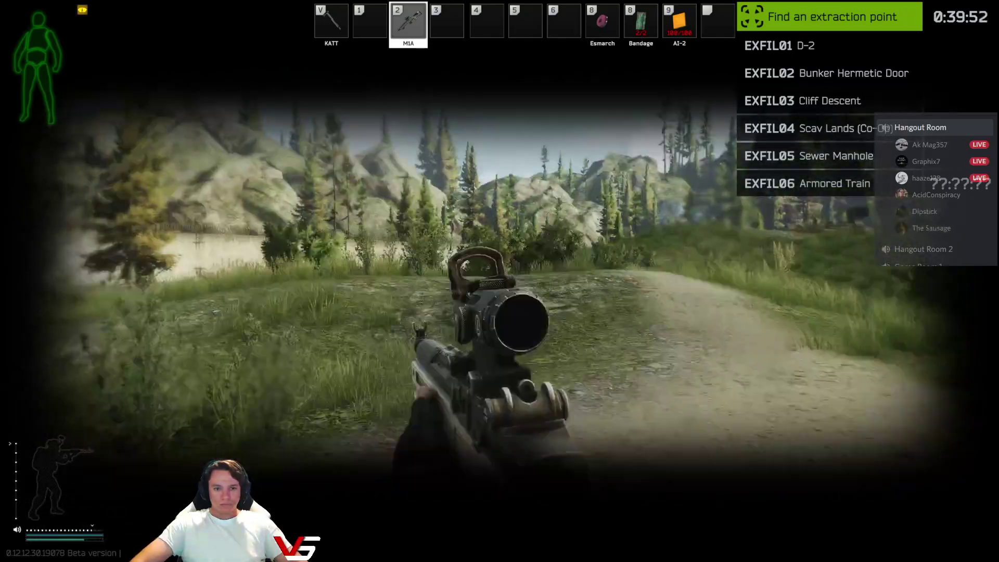
key(w)
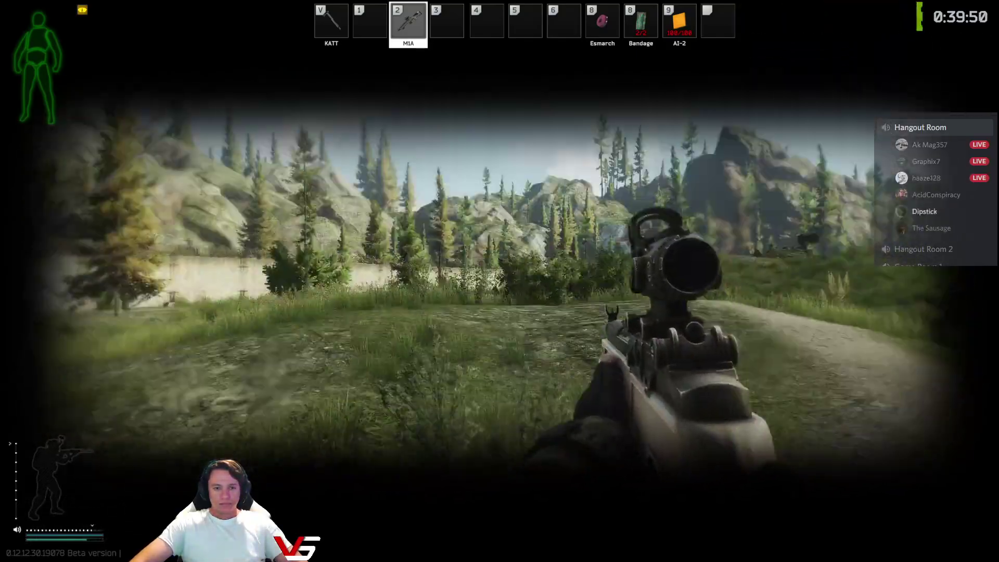
key(w)
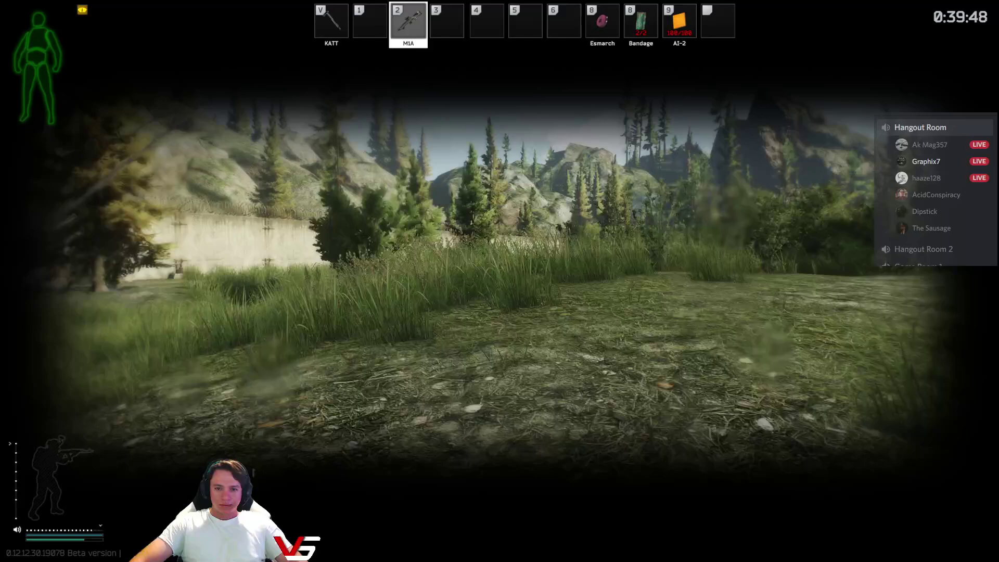
key(w)
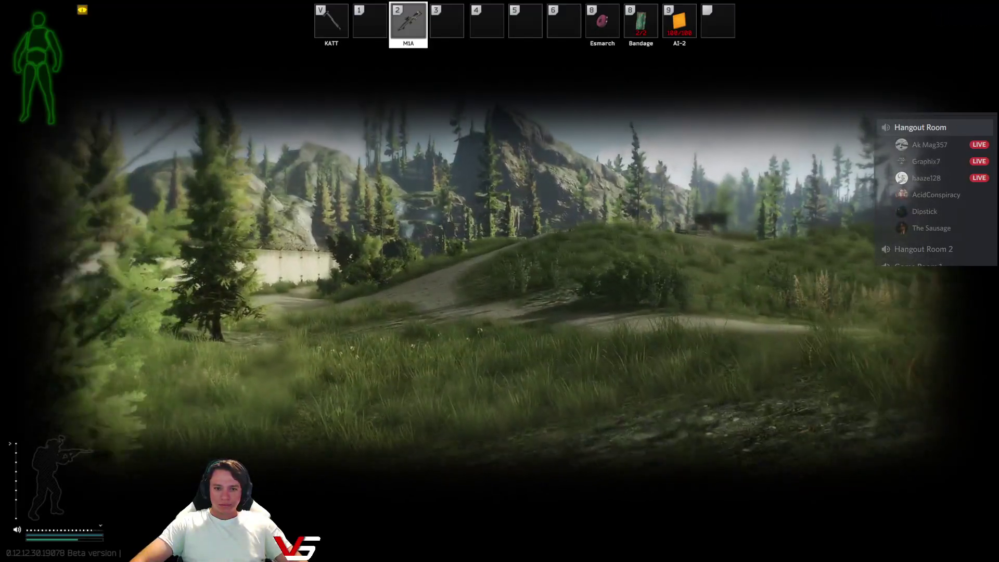
key(w)
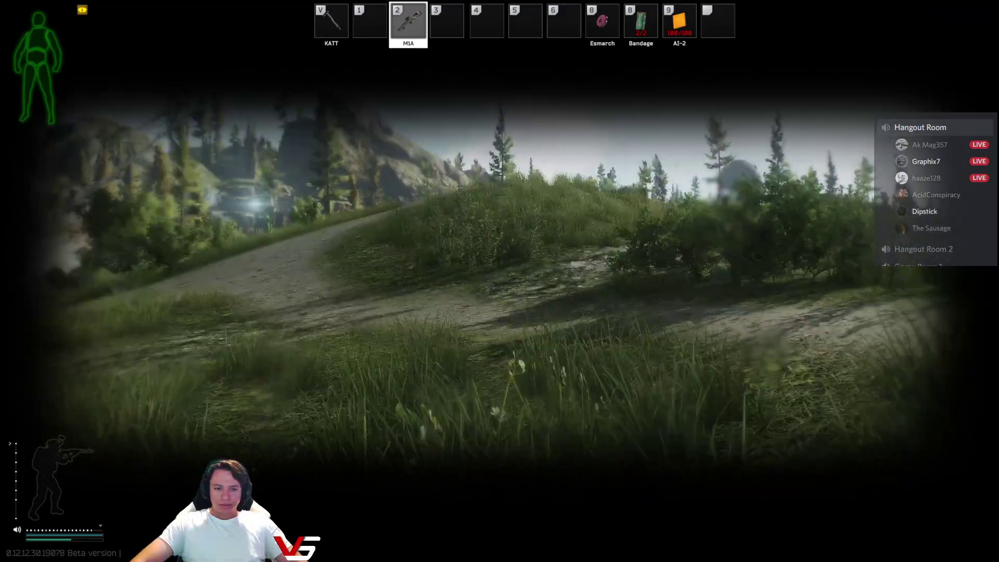
key(w)
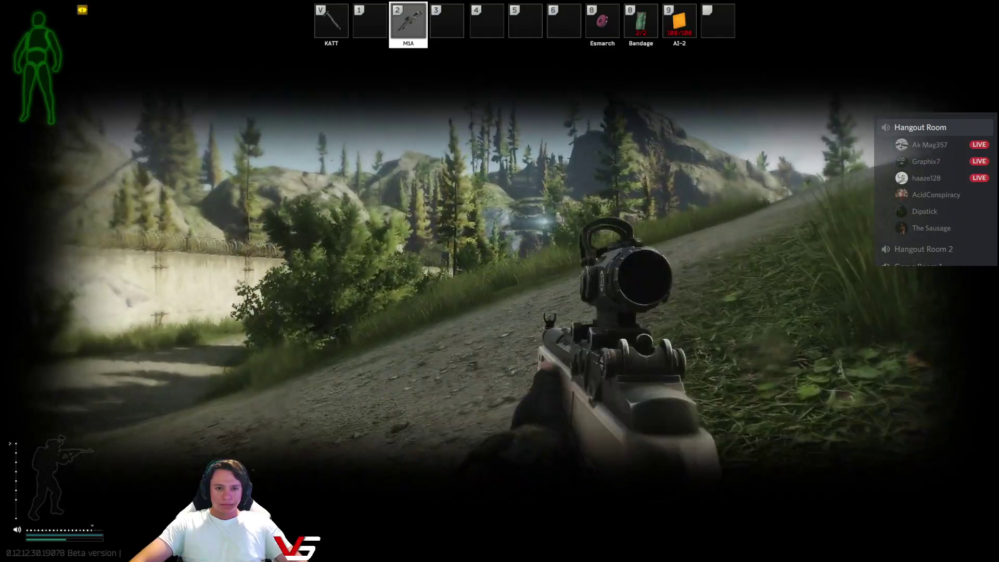
key(w)
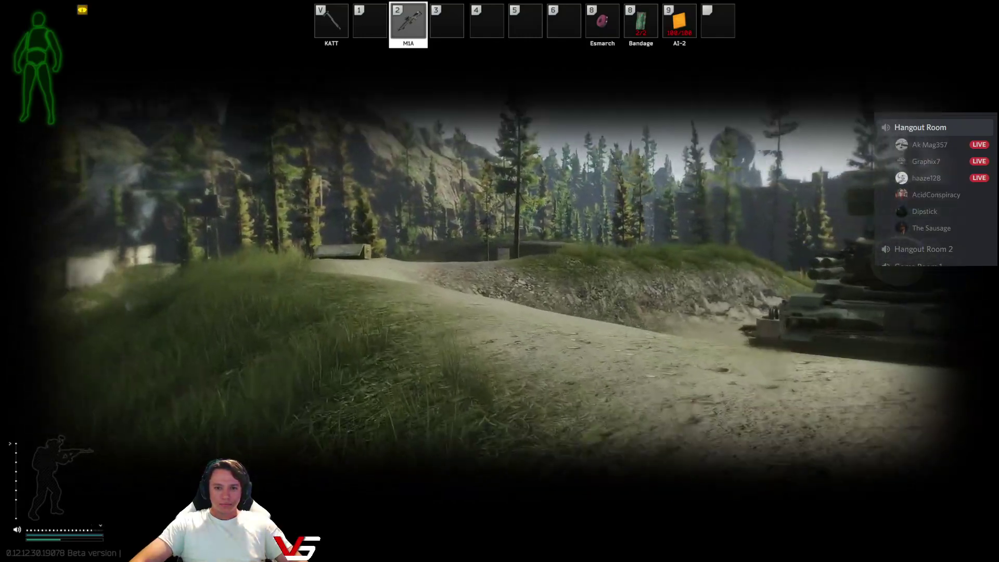
key(w)
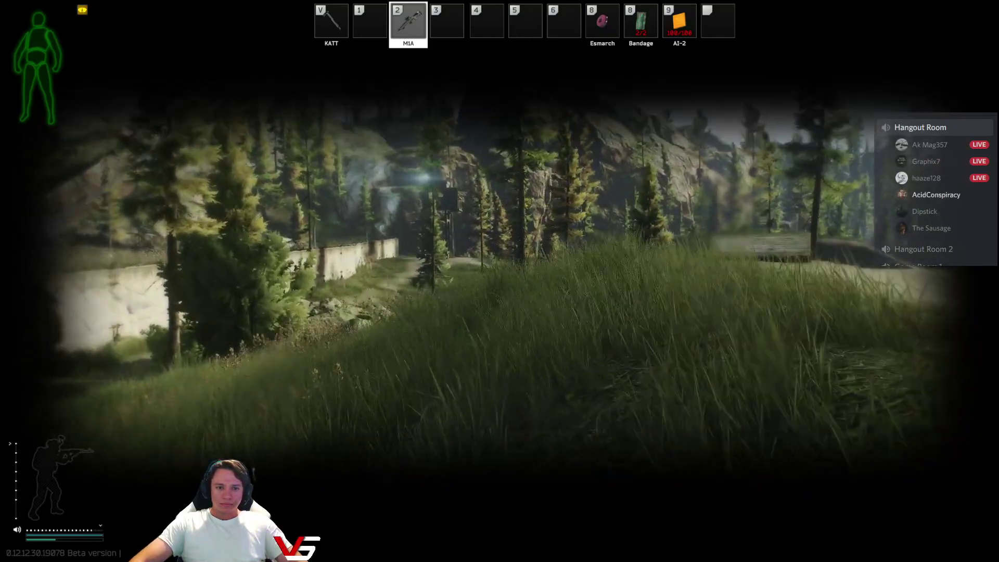
key(w)
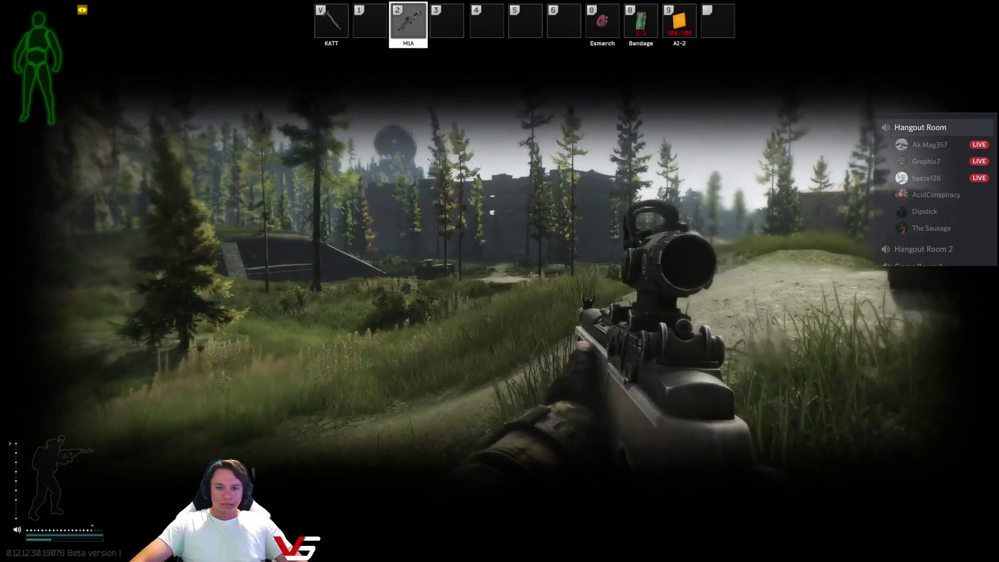
key(w)
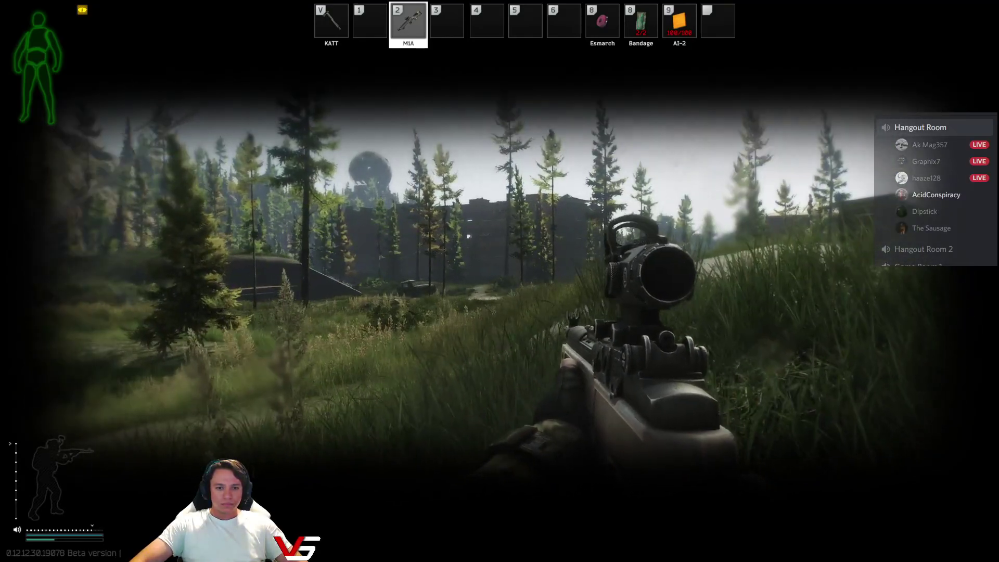
key(w)
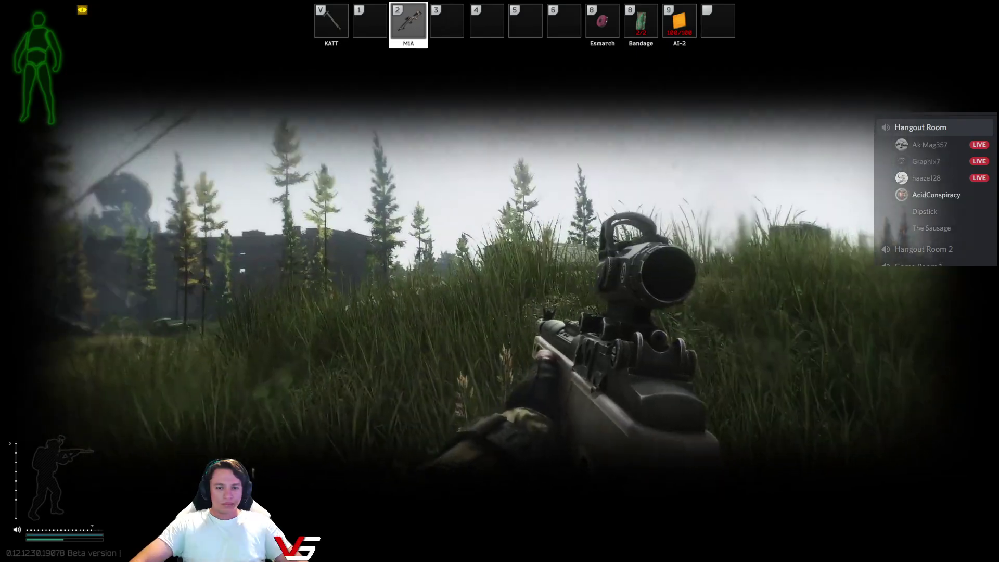
right_click(500, 281)
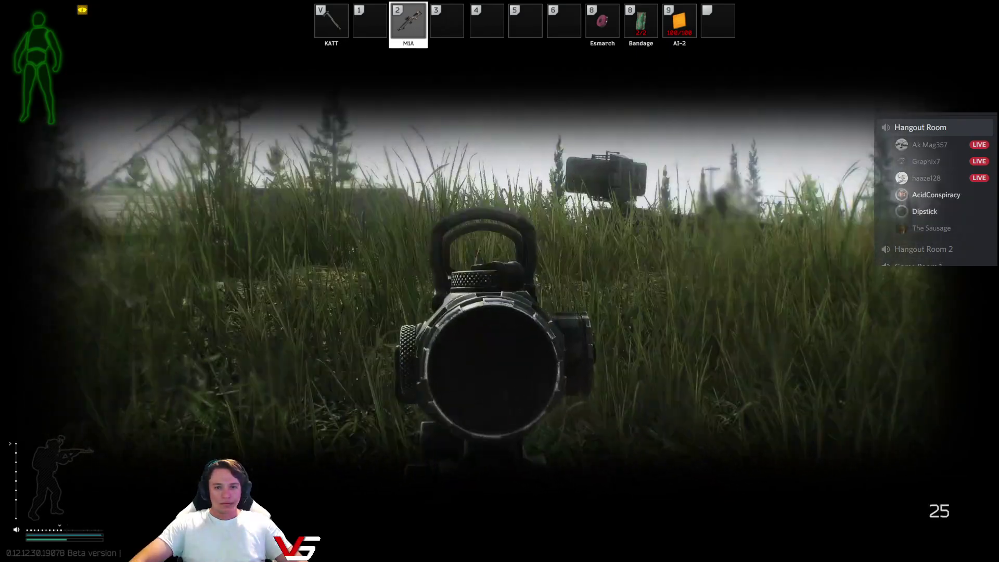
key(w)
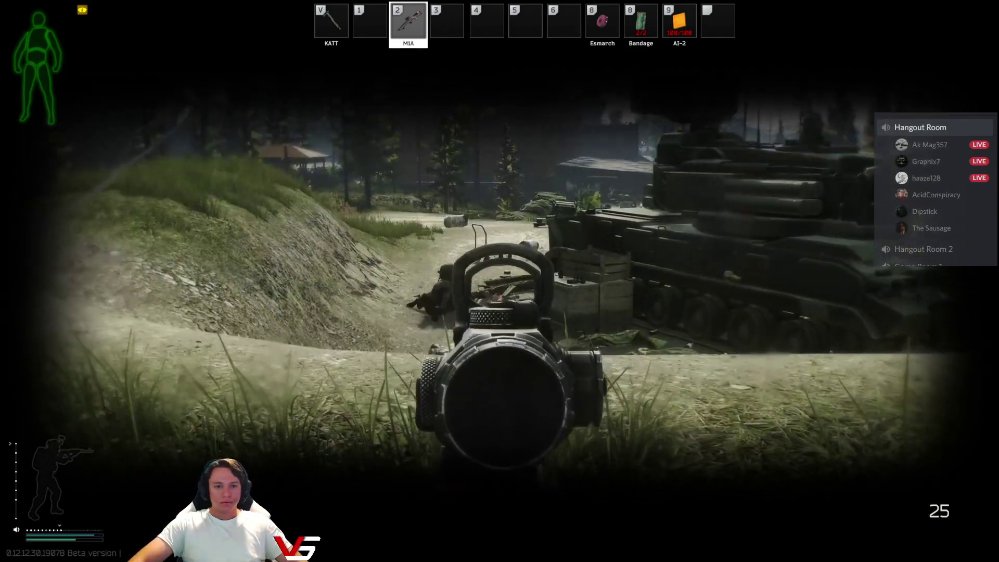
right_click(500, 281)
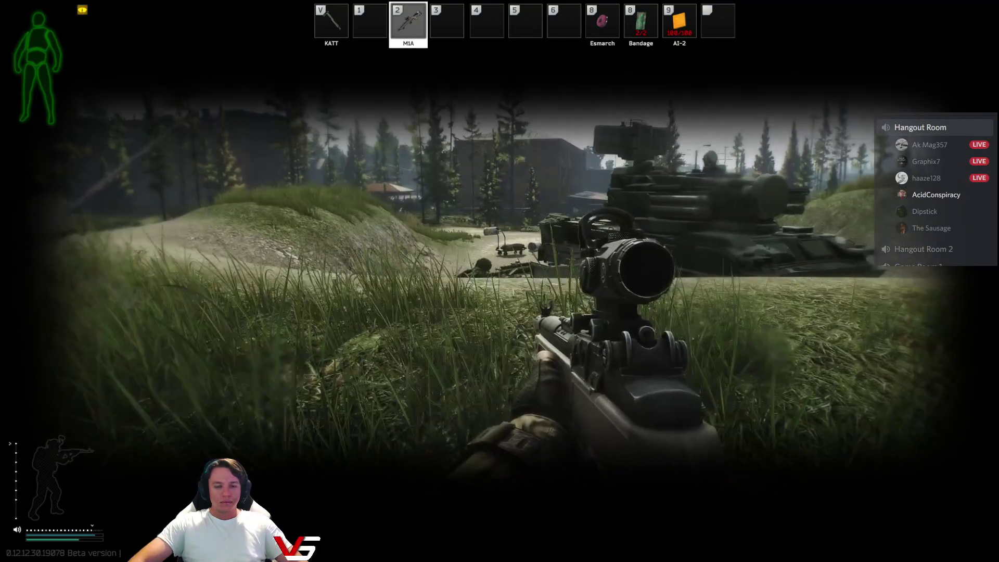
key(w)
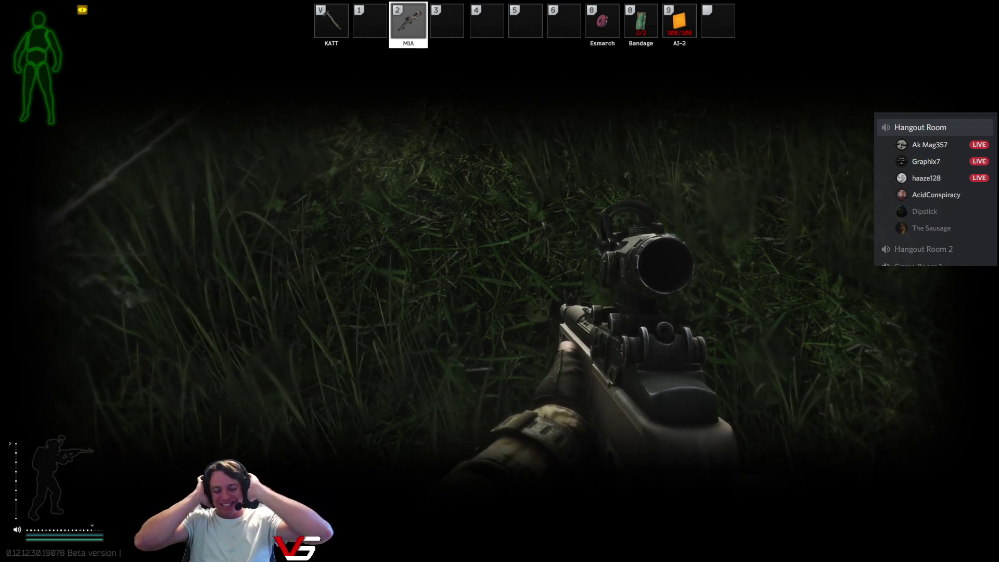
key(w)
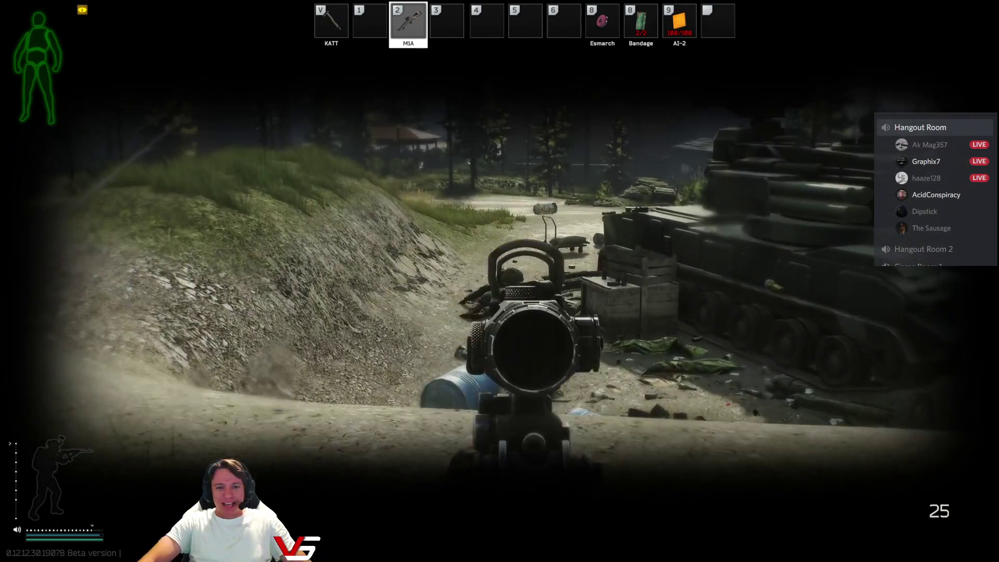
key(w)
key(w)
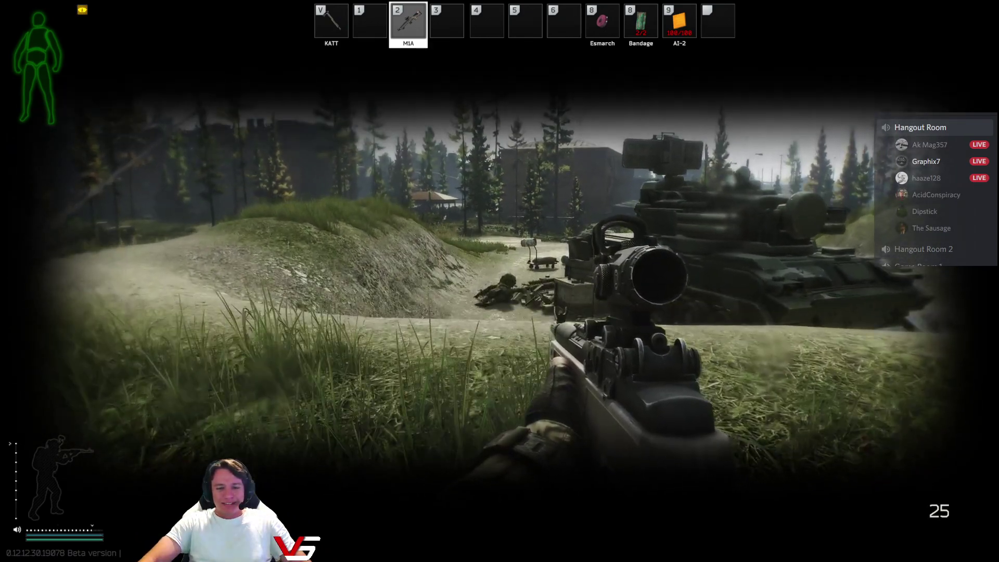
right_click(500, 282)
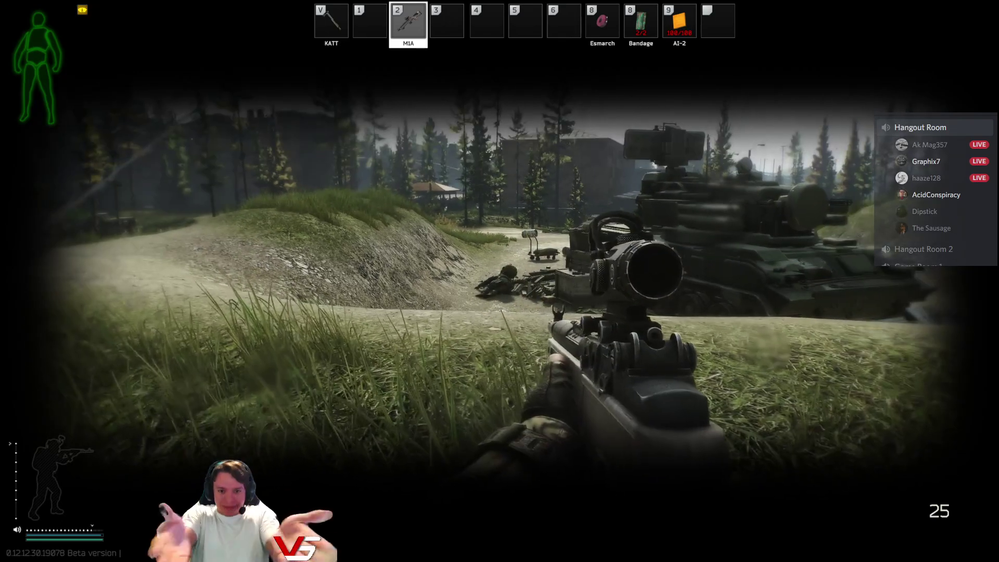
right_click(500, 281)
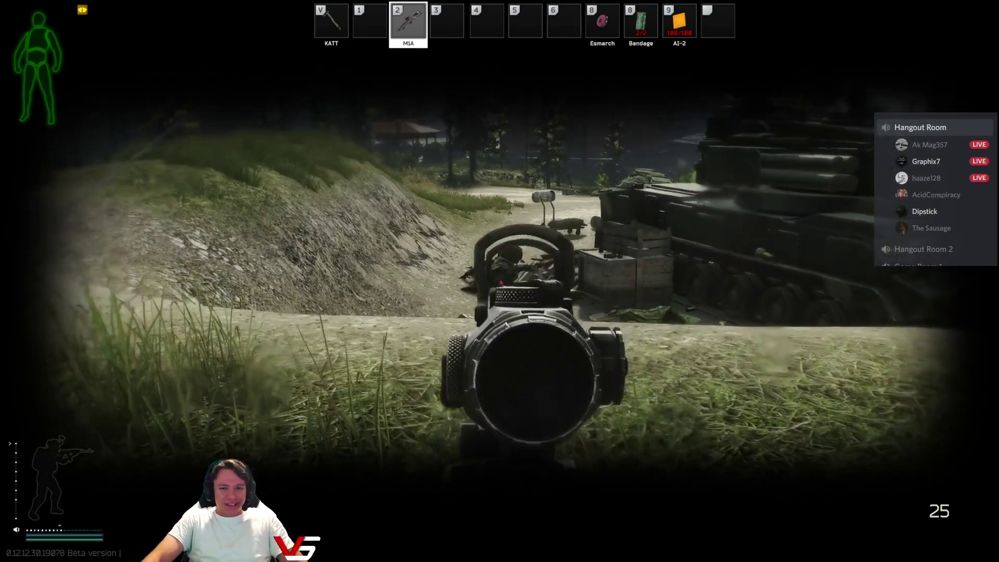
key(w)
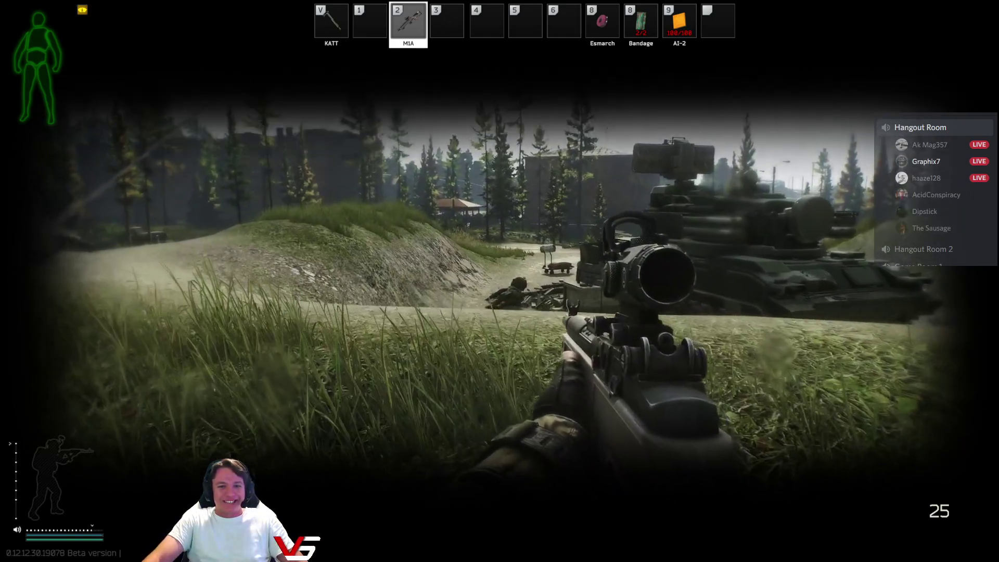
key(w)
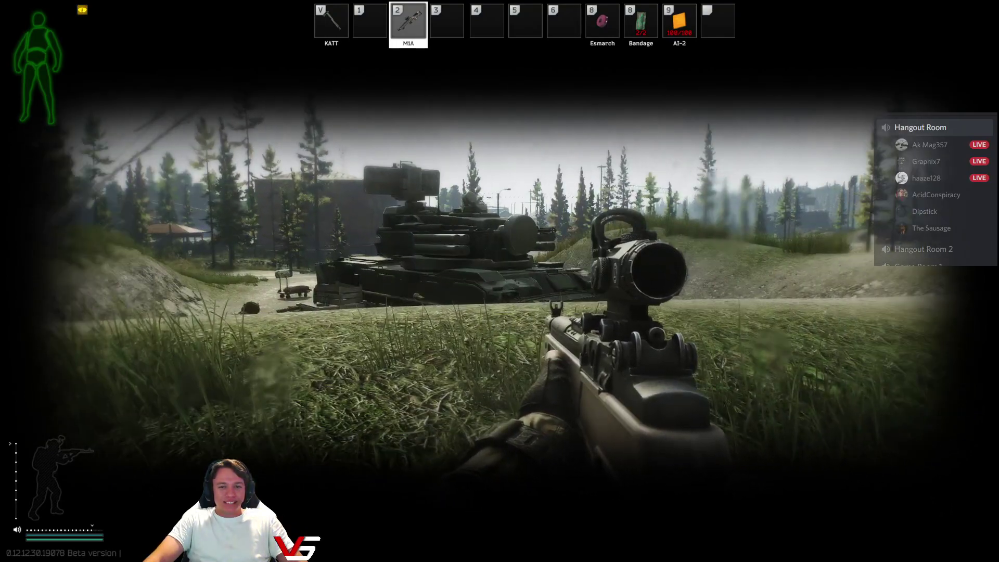
key(w)
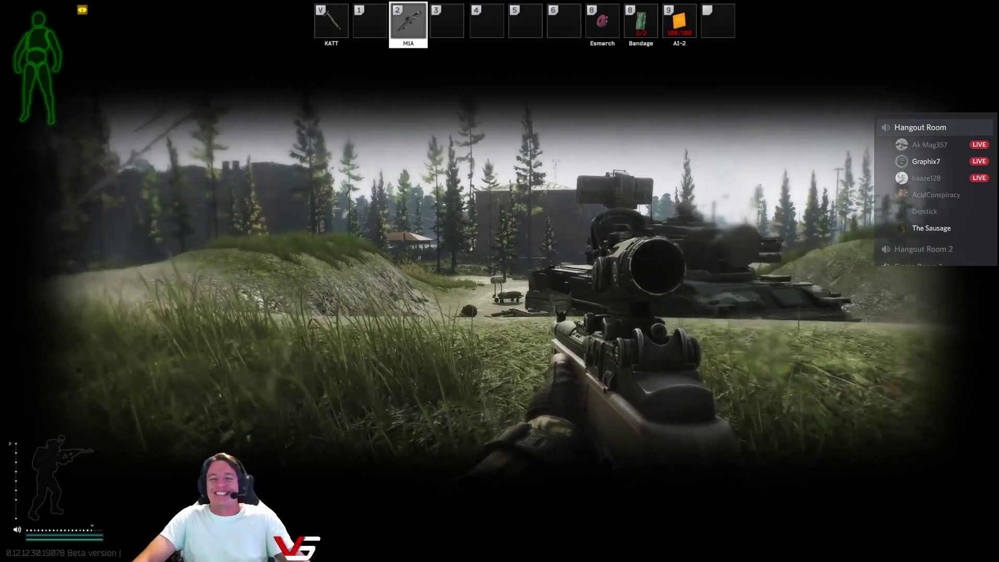
key(w)
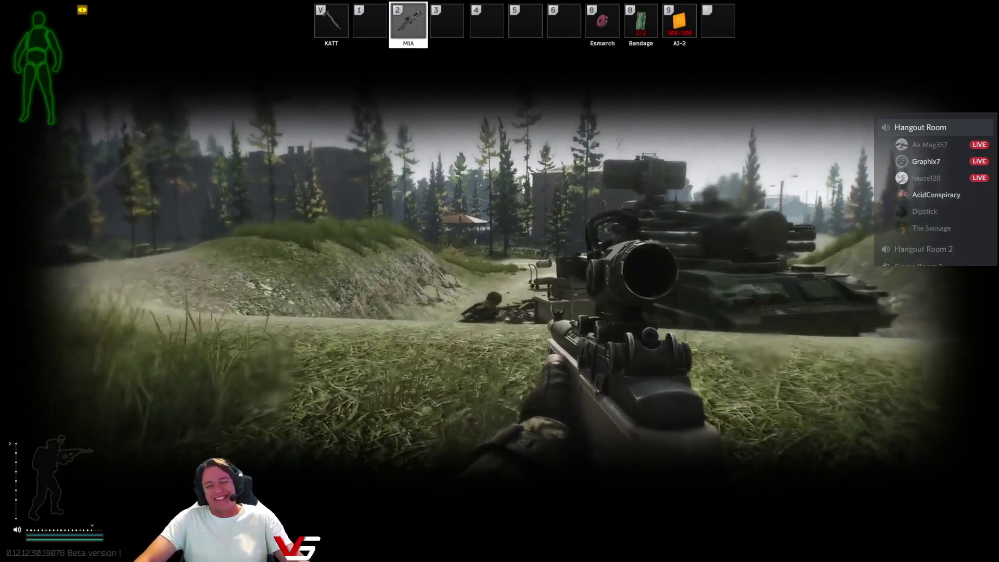